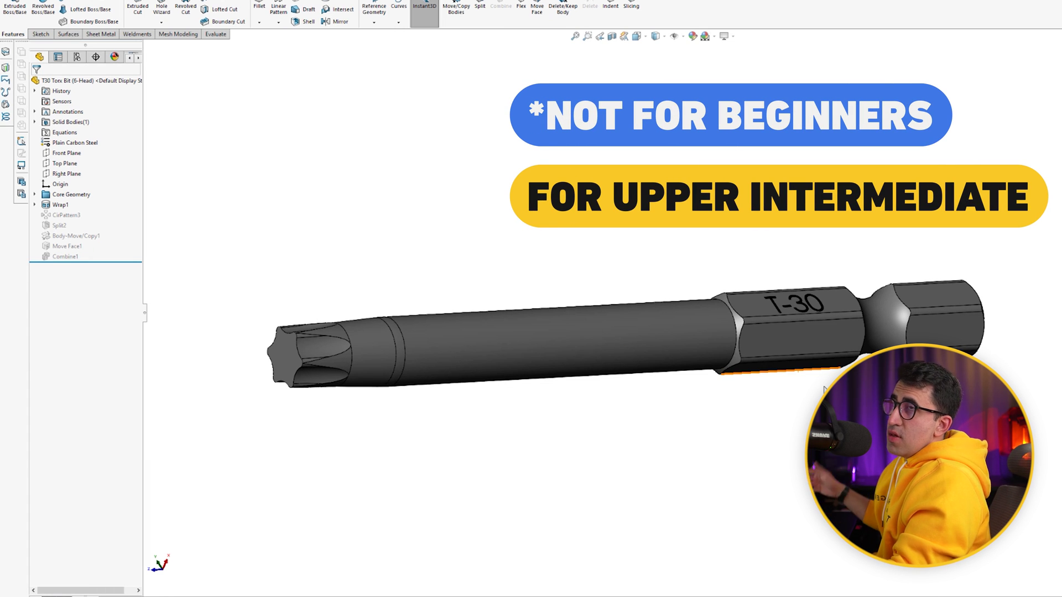
Activate the 5-head, 5-head--Long and 6-Head configurations in turn to compare the bit's geometry
middle_drag(824, 390, 818, 356)
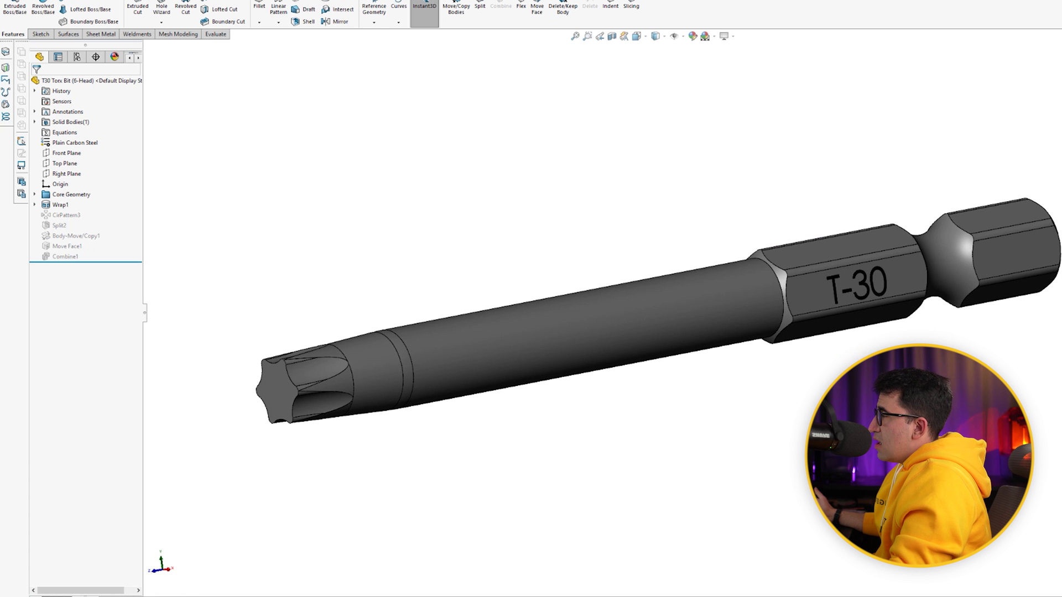
click(78, 59)
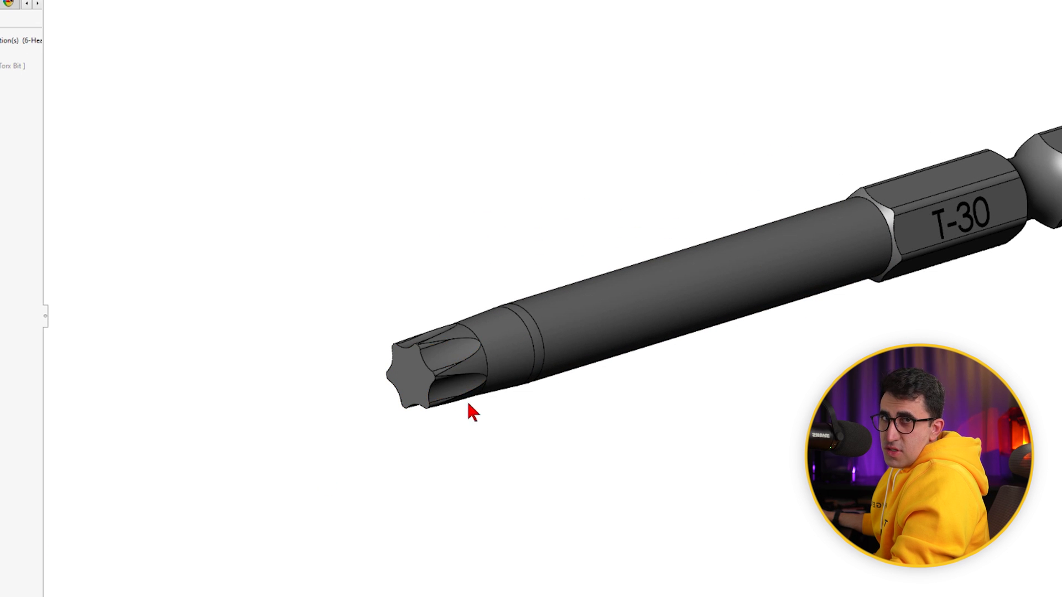
double_click(147, 191)
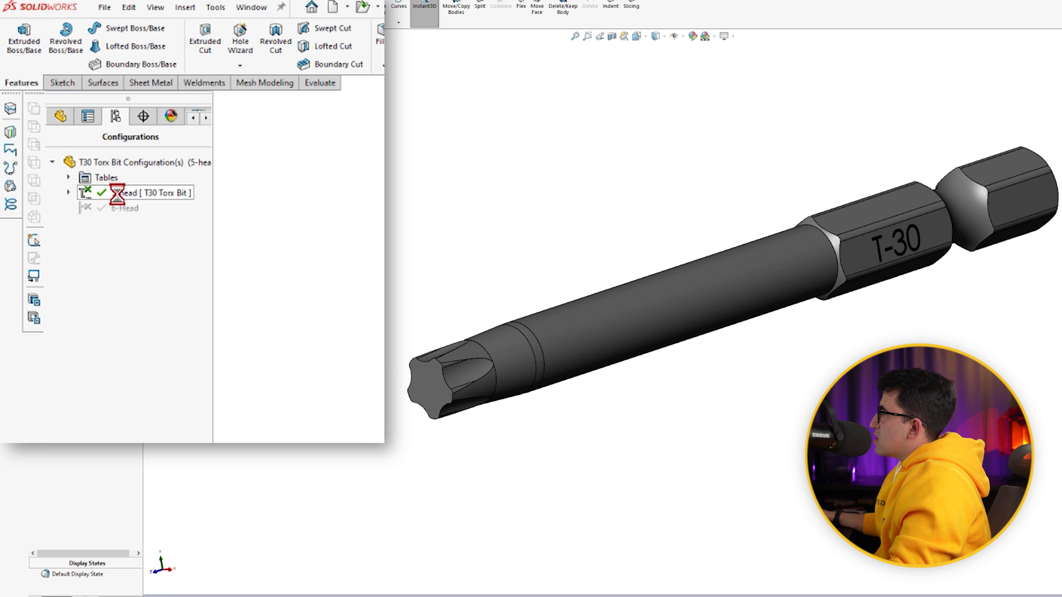
click(69, 193)
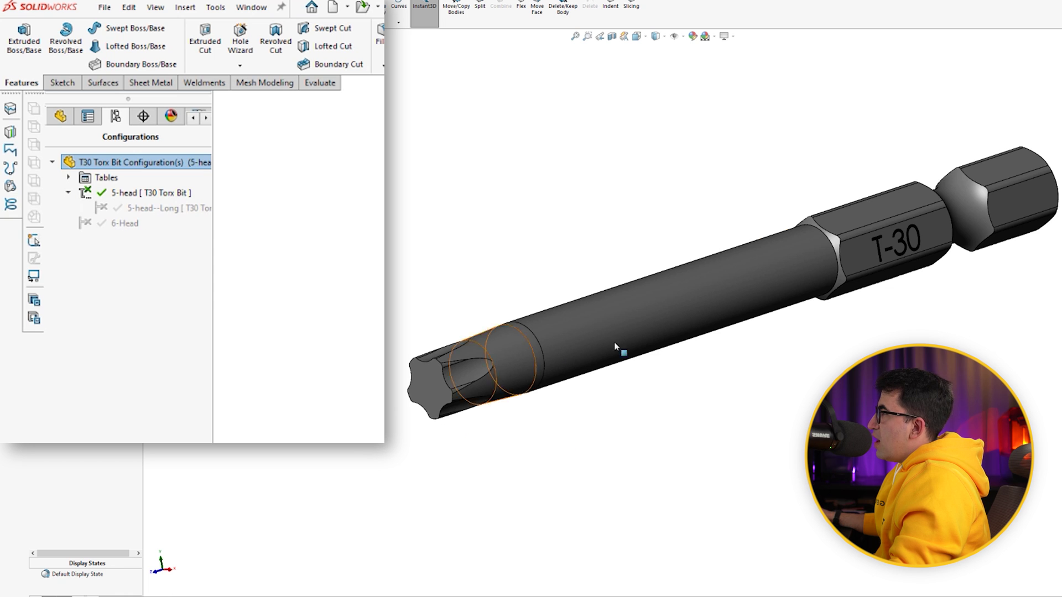
double_click(145, 209)
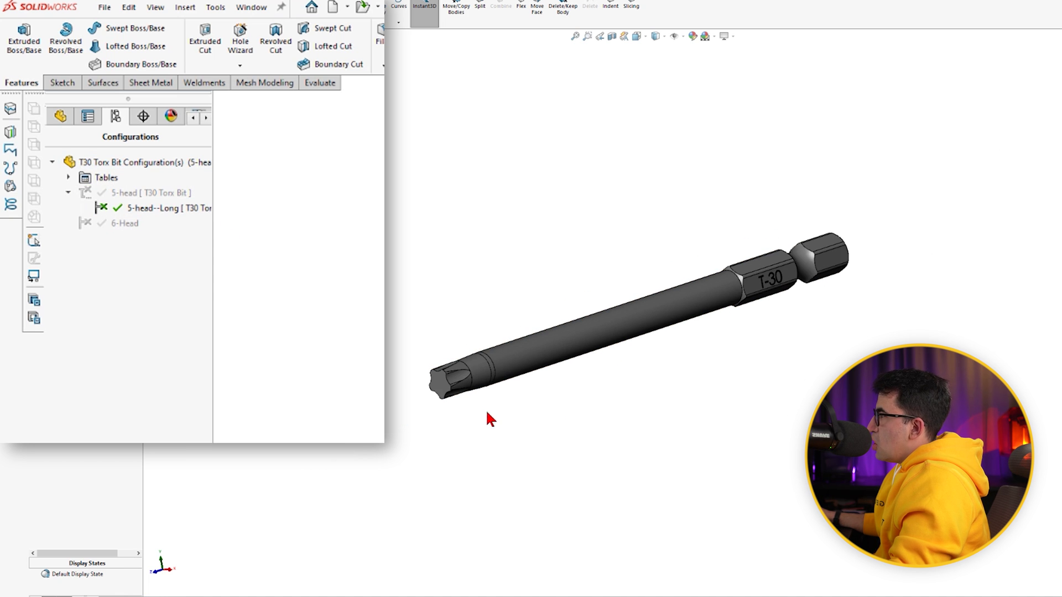
double_click(103, 226)
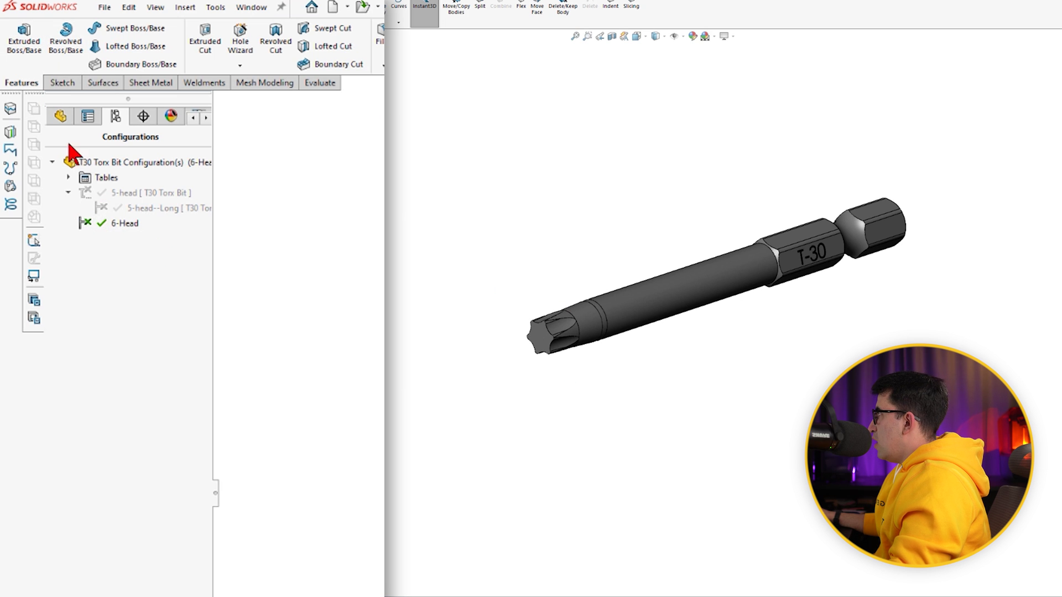
Activate the 5-head configuration and examine CirPattern2 among its core geometry features
click(59, 118)
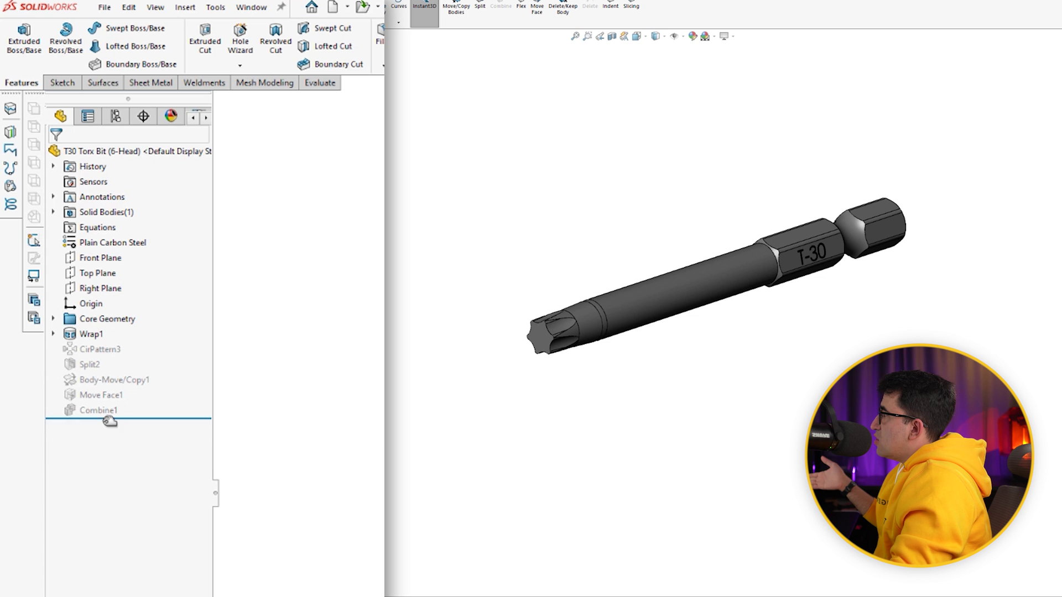
click(115, 116)
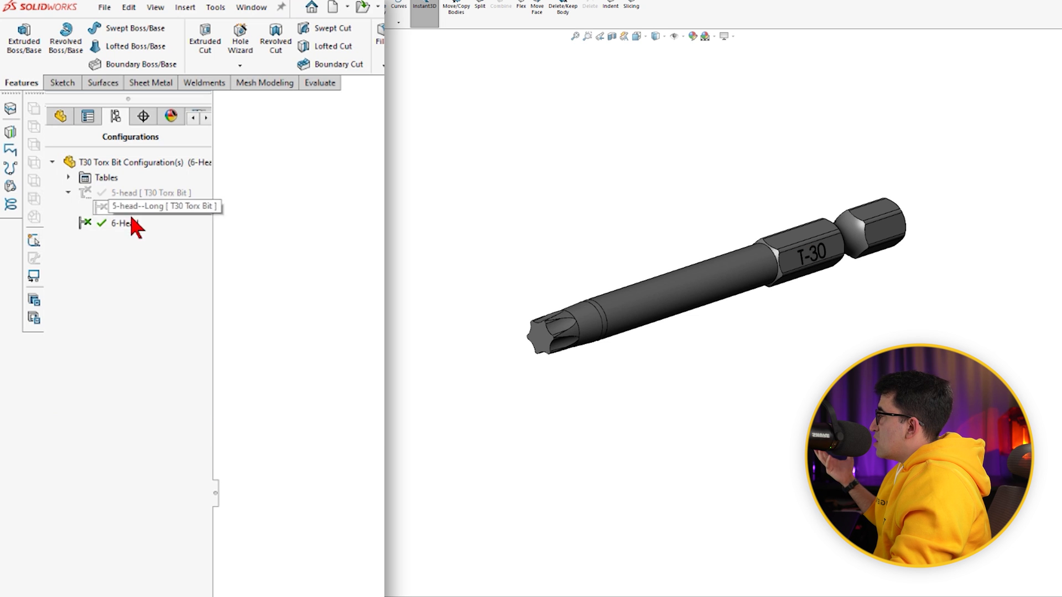
double_click(150, 194)
click(58, 116)
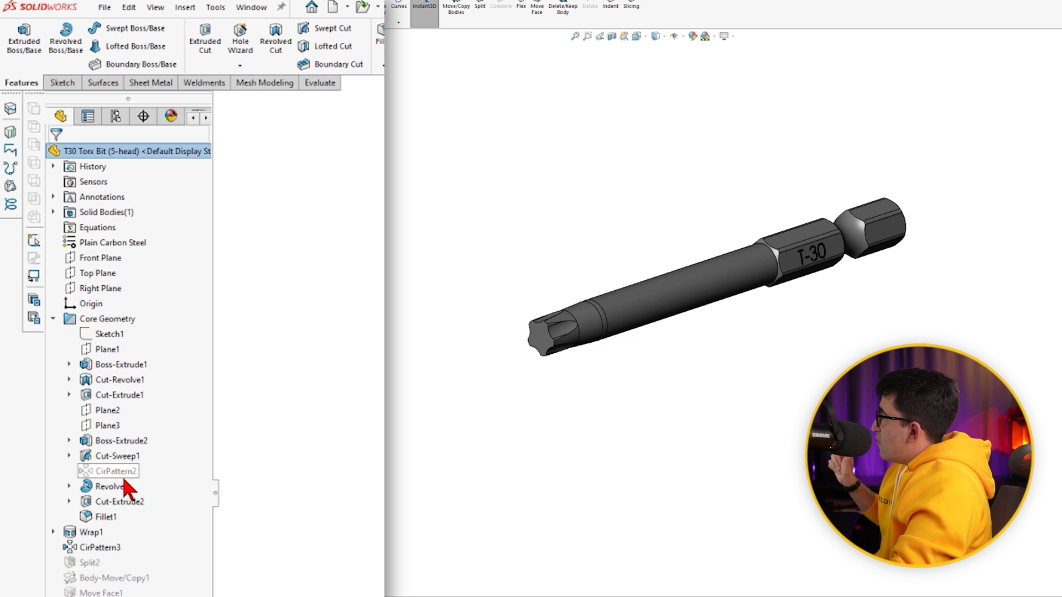
mouse_move(129, 475)
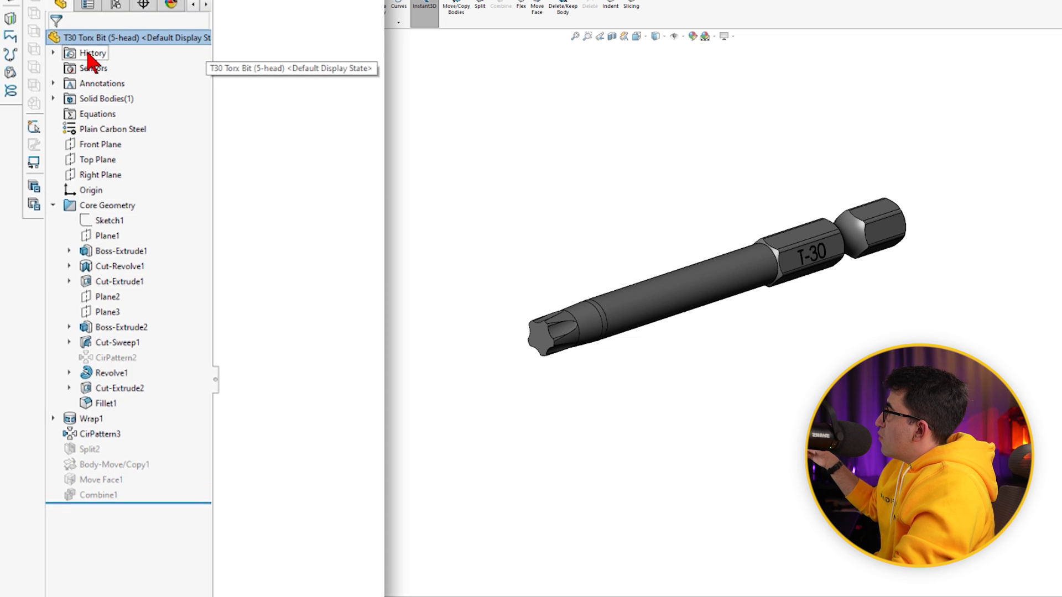
Activate the 6-Head configuration and examine CirPattern2 in Core Geometry and CirPattern3 in the feature tree
click(115, 118)
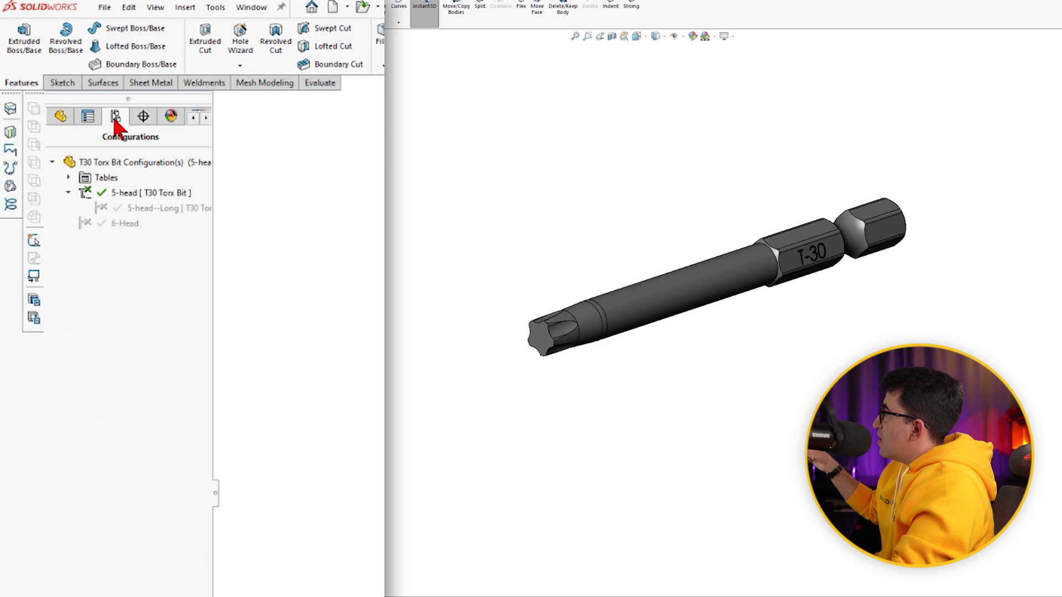
double_click(123, 223)
click(60, 116)
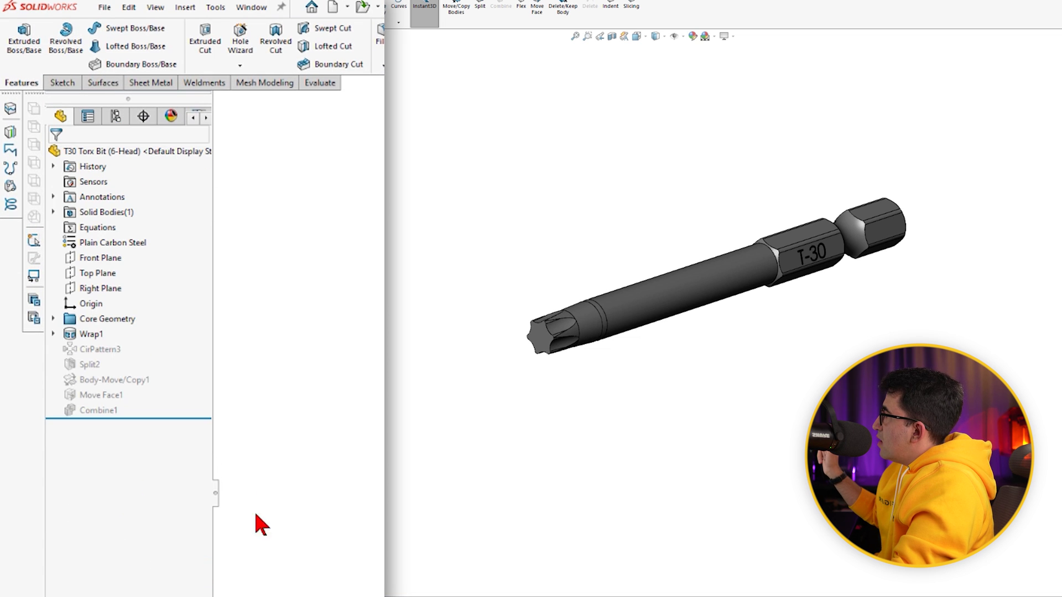
click(53, 319)
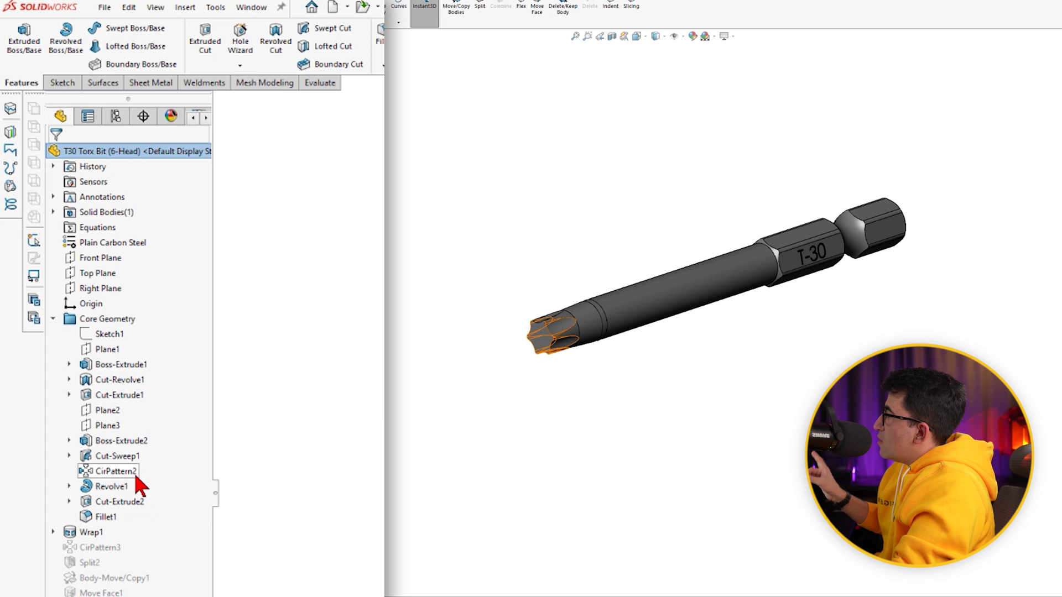
mouse_move(109, 479)
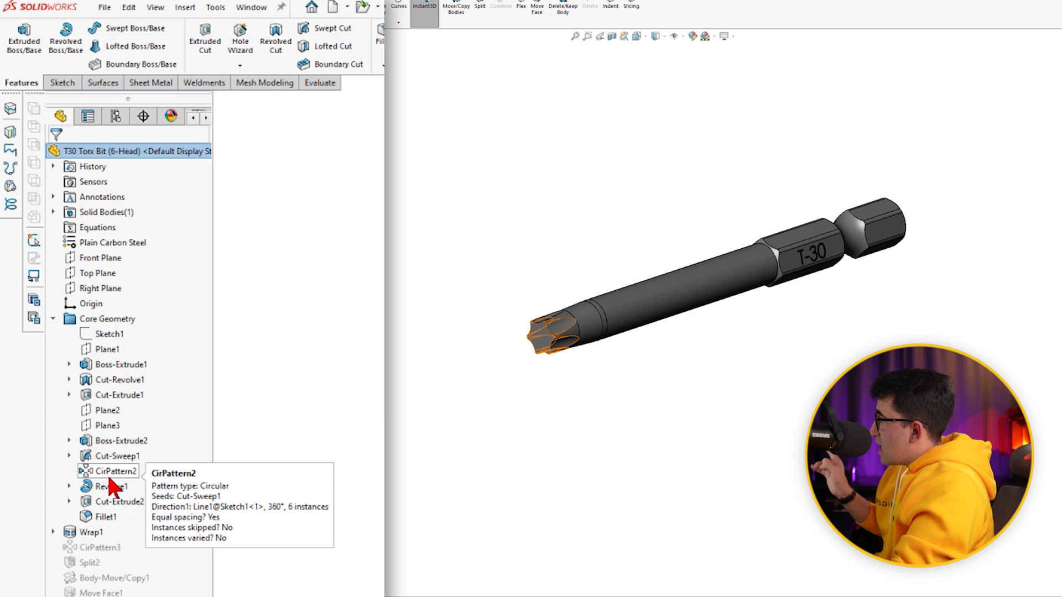
mouse_move(110, 551)
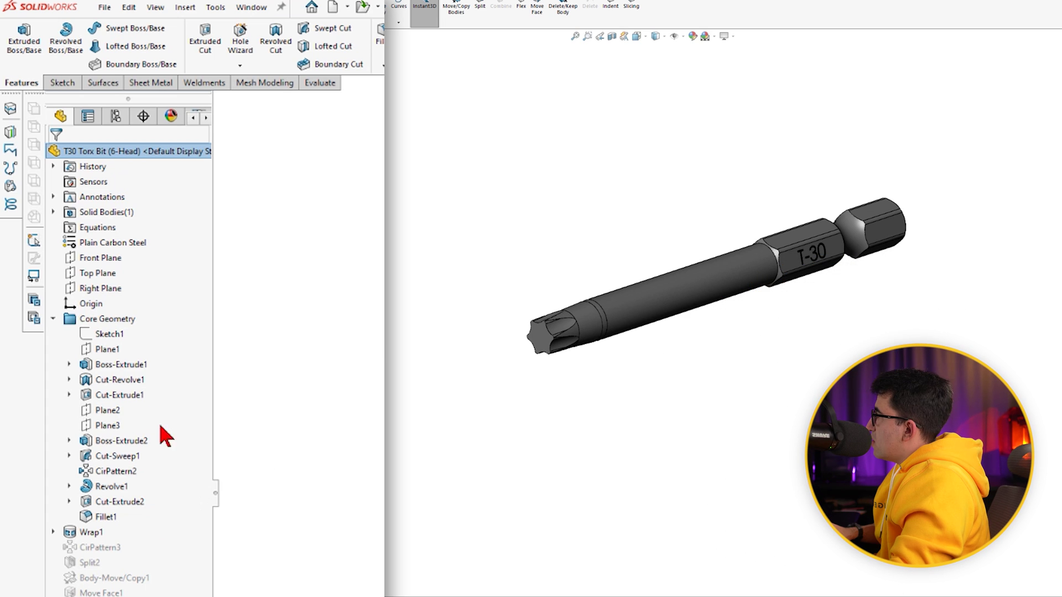
Open the Modify Configurations table for Boss-Extrude1 and dismiss the missing properties file warning
right_click(122, 373)
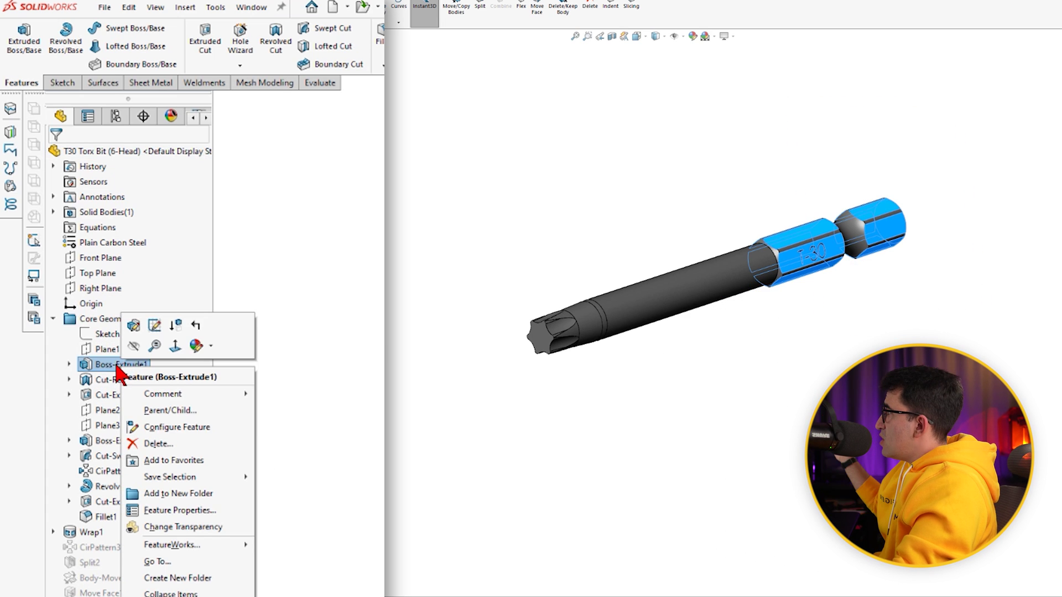
click(222, 431)
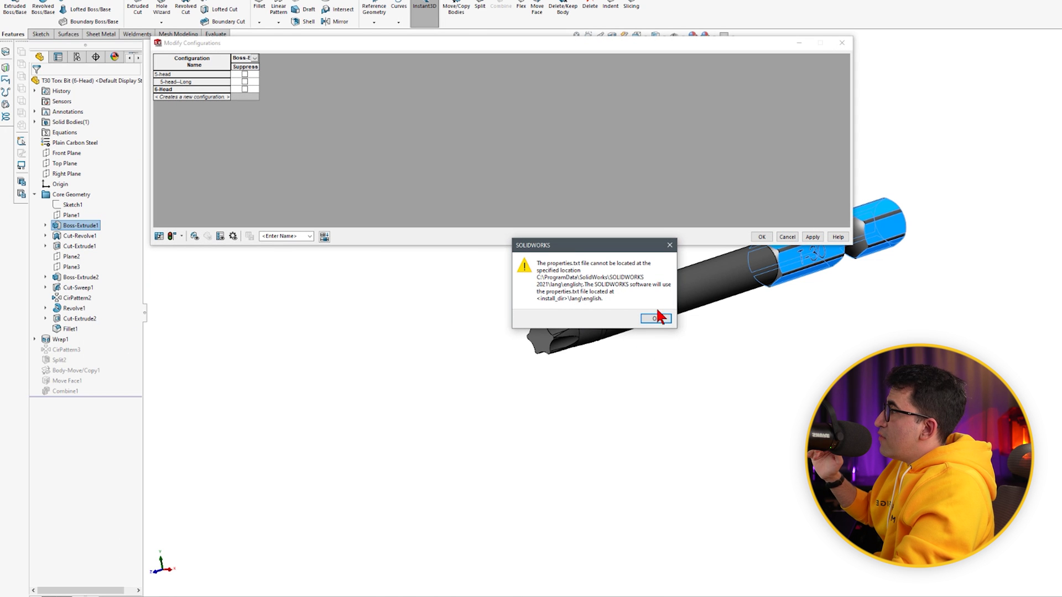
click(655, 318)
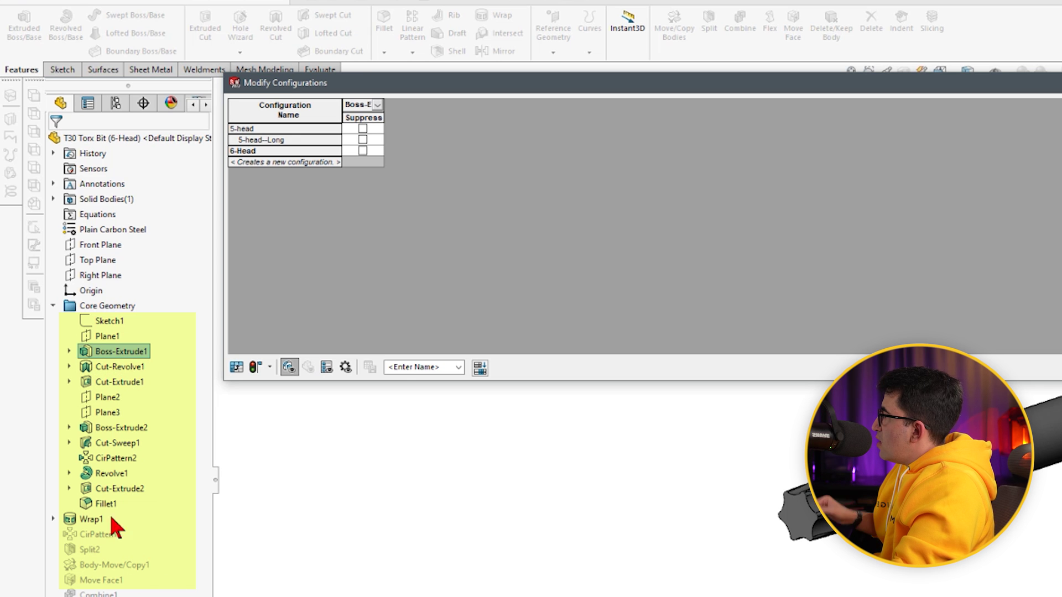
Add CirPattern2, Revolve1, Cut-Extrude2 and Wrap1 to the Modify Configurations table
click(114, 458)
click(111, 473)
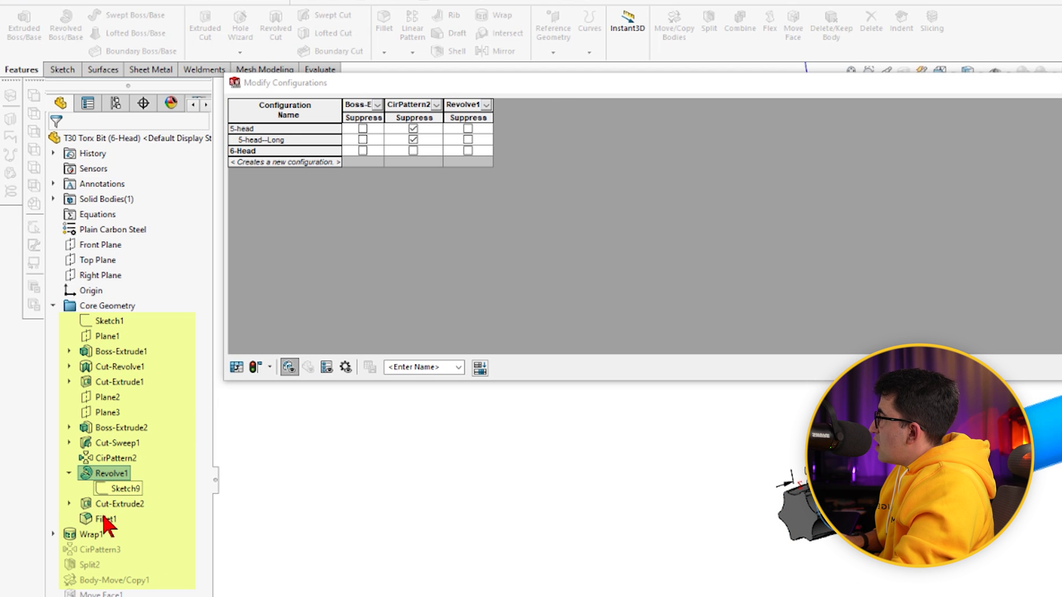
click(119, 504)
click(105, 534)
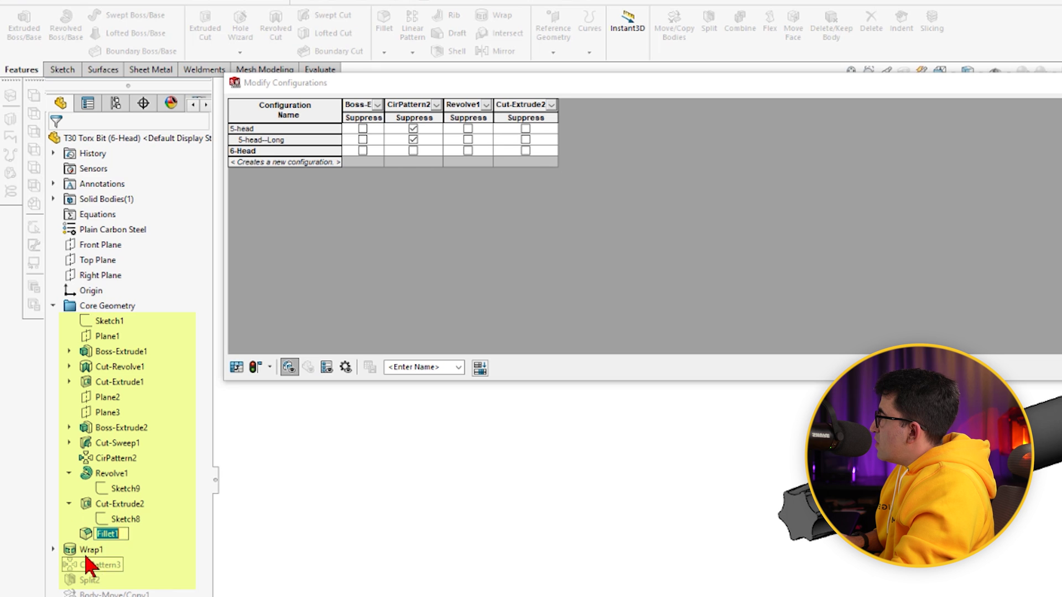
click(90, 550)
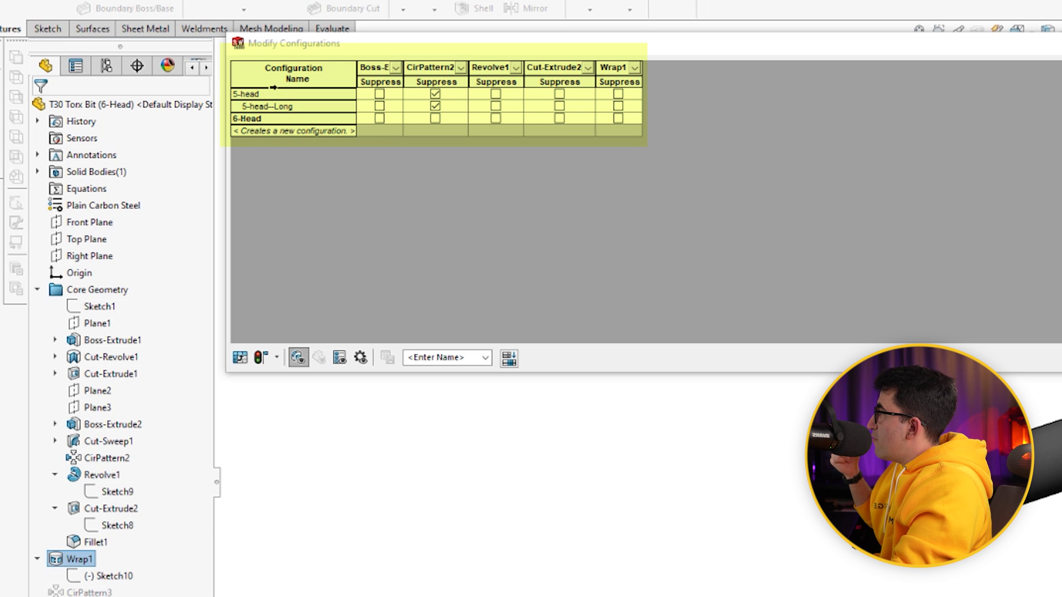
Suppress Cut-Extrude2 in the 5-head and 5-head--Long configurations, with Revolve1 left unsuppressed in both
click(269, 95)
click(269, 107)
click(267, 120)
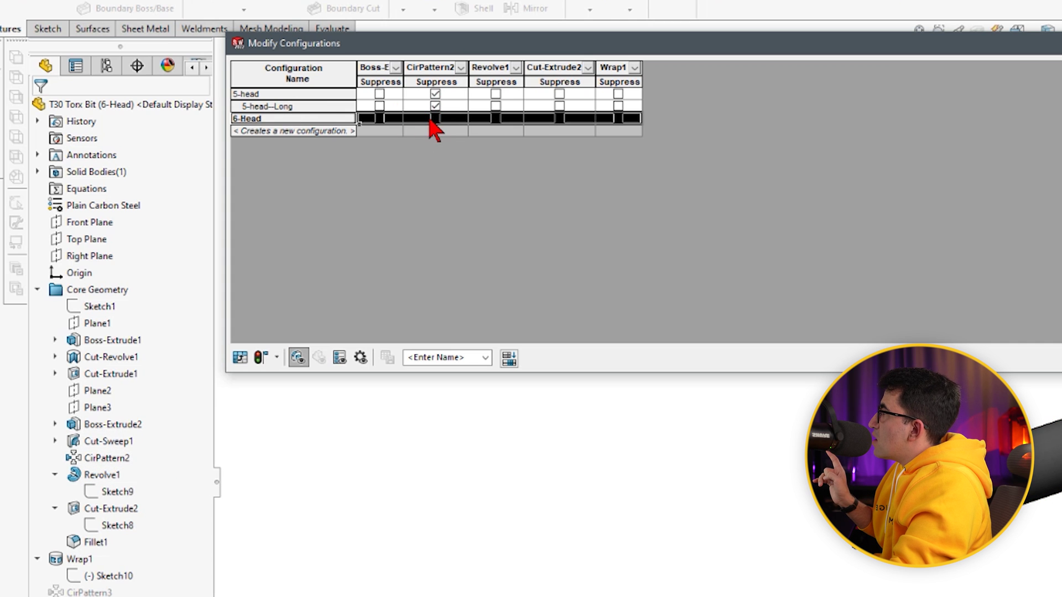
click(269, 107)
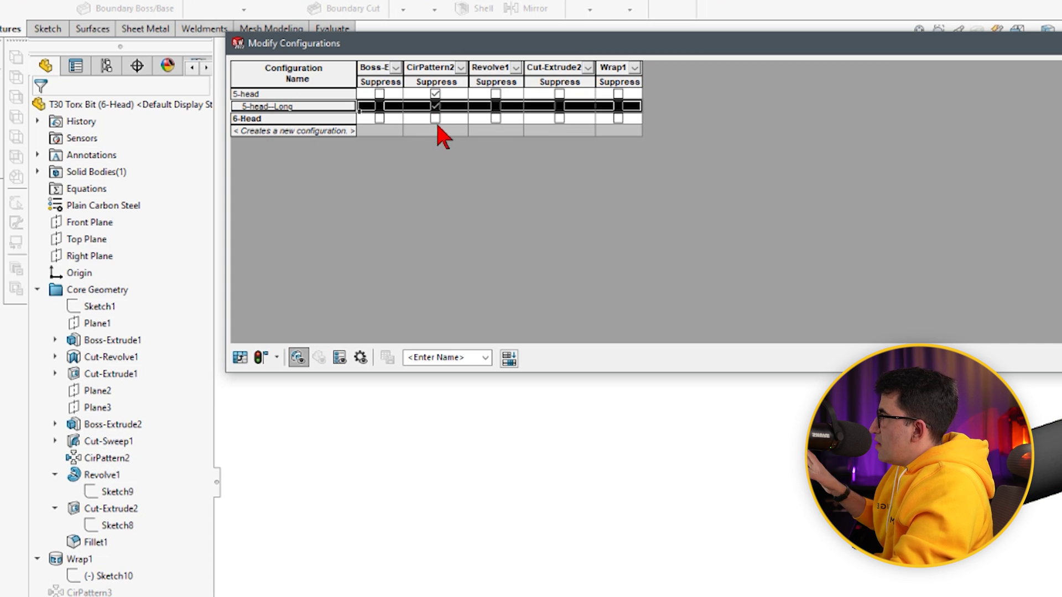
click(495, 105)
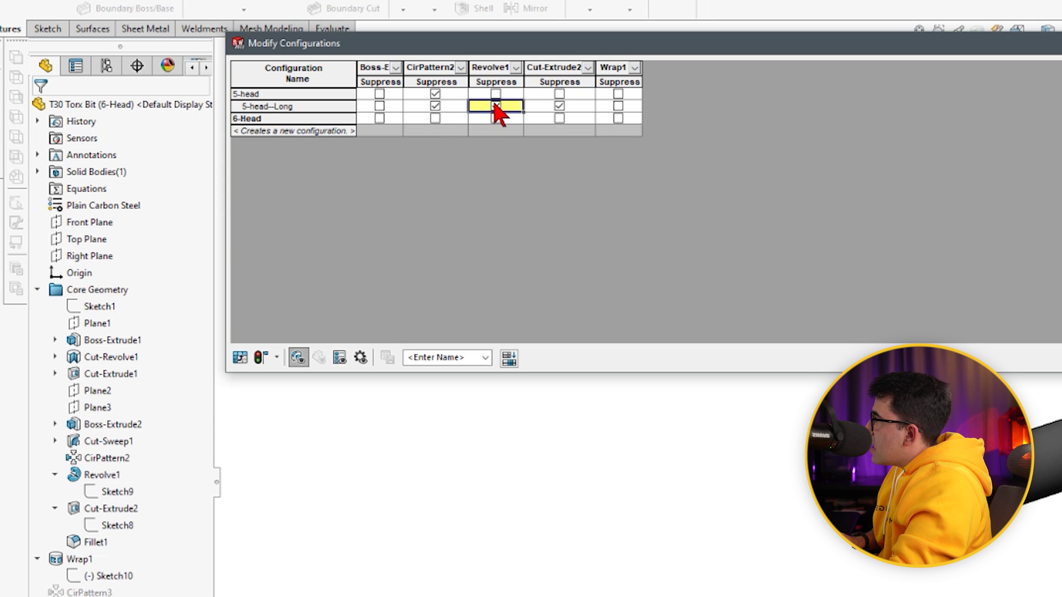
click(493, 94)
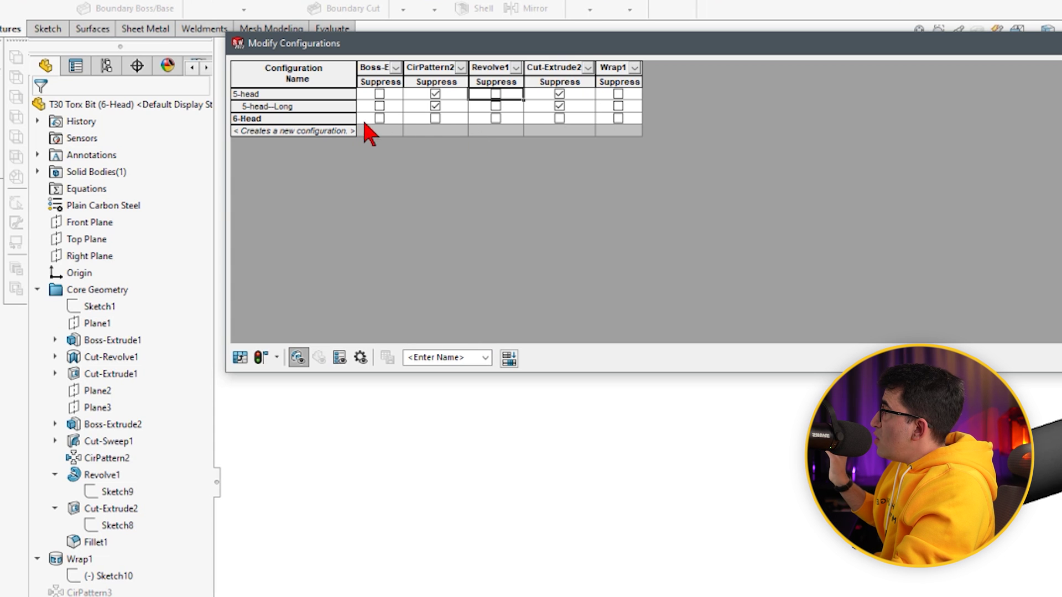
Toggle suppression in the 6-Head configuration, ending with Boss-Extrude1, CirPattern2, Revolve1, Cut-Extrude2 and Wrap1 all suppressed
click(379, 118)
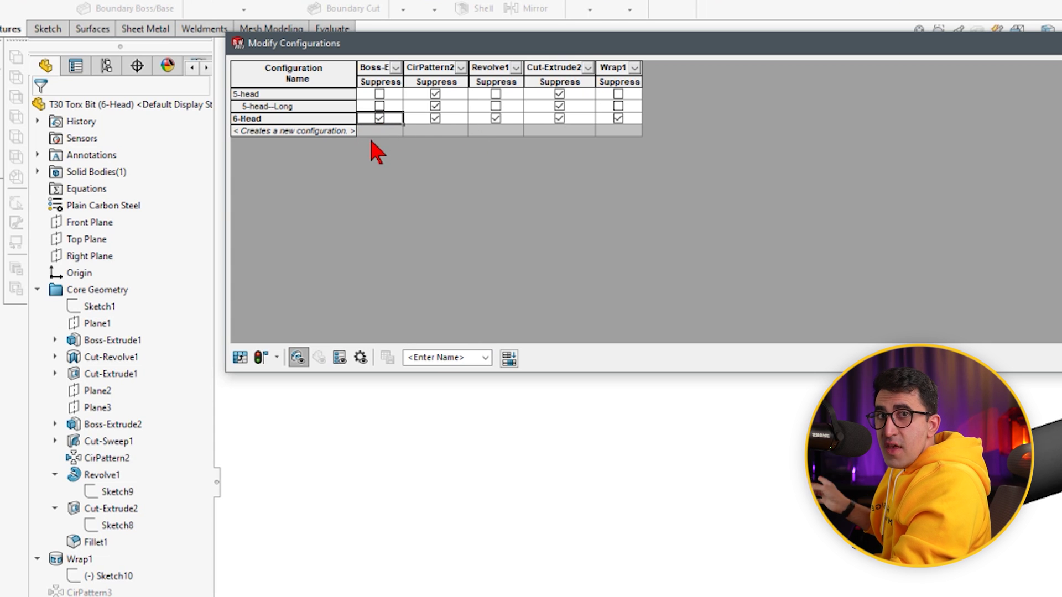
click(435, 118)
click(496, 119)
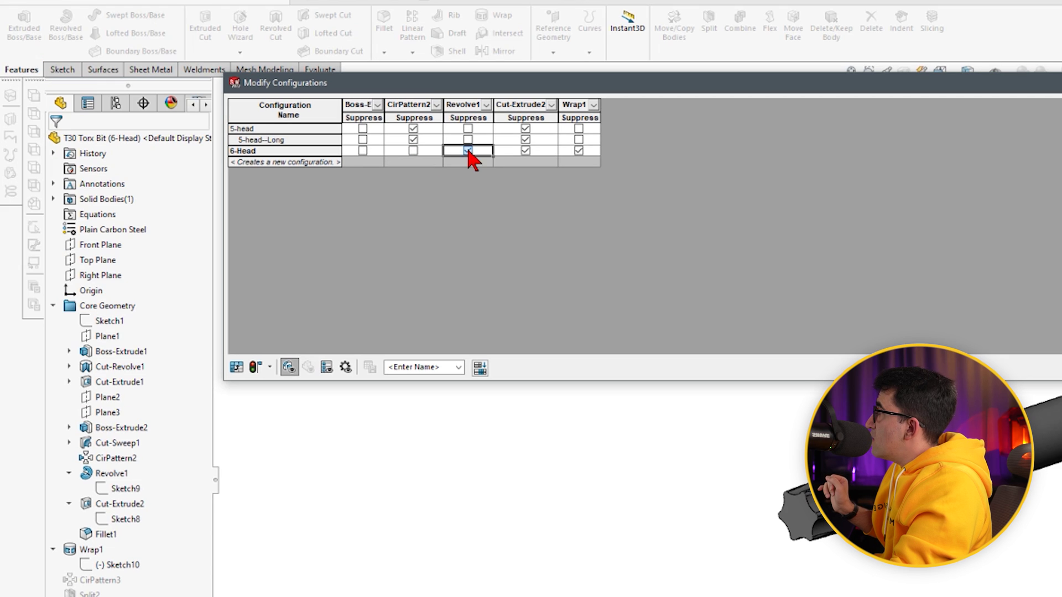
click(526, 153)
click(579, 151)
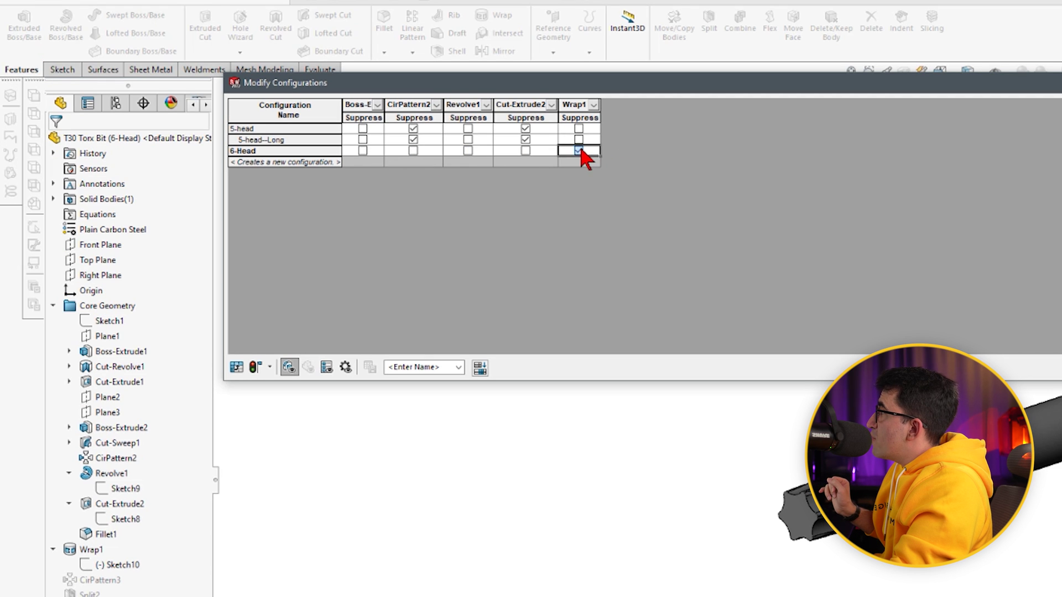
click(363, 151)
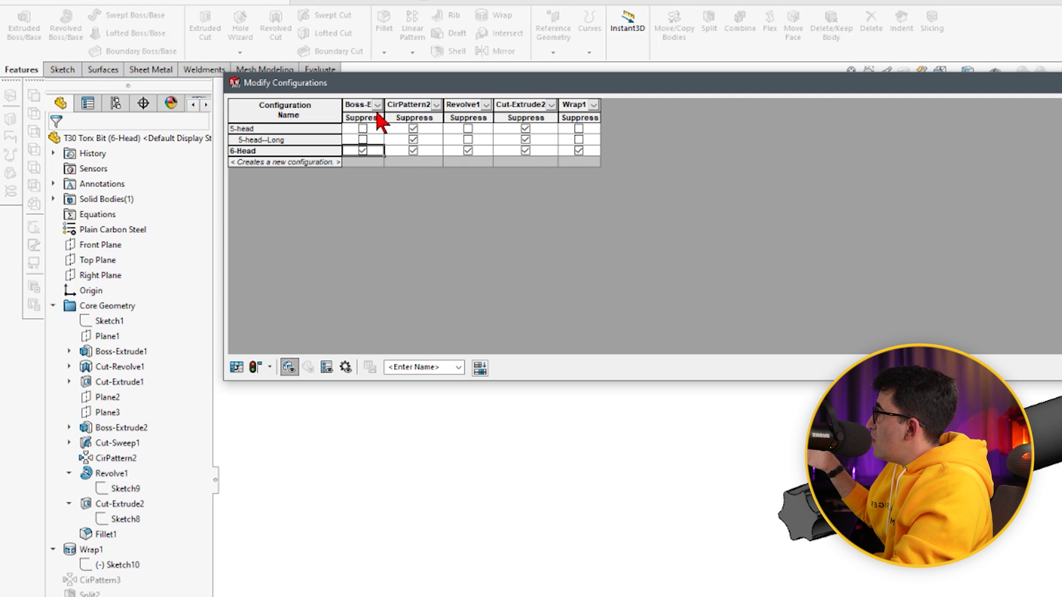